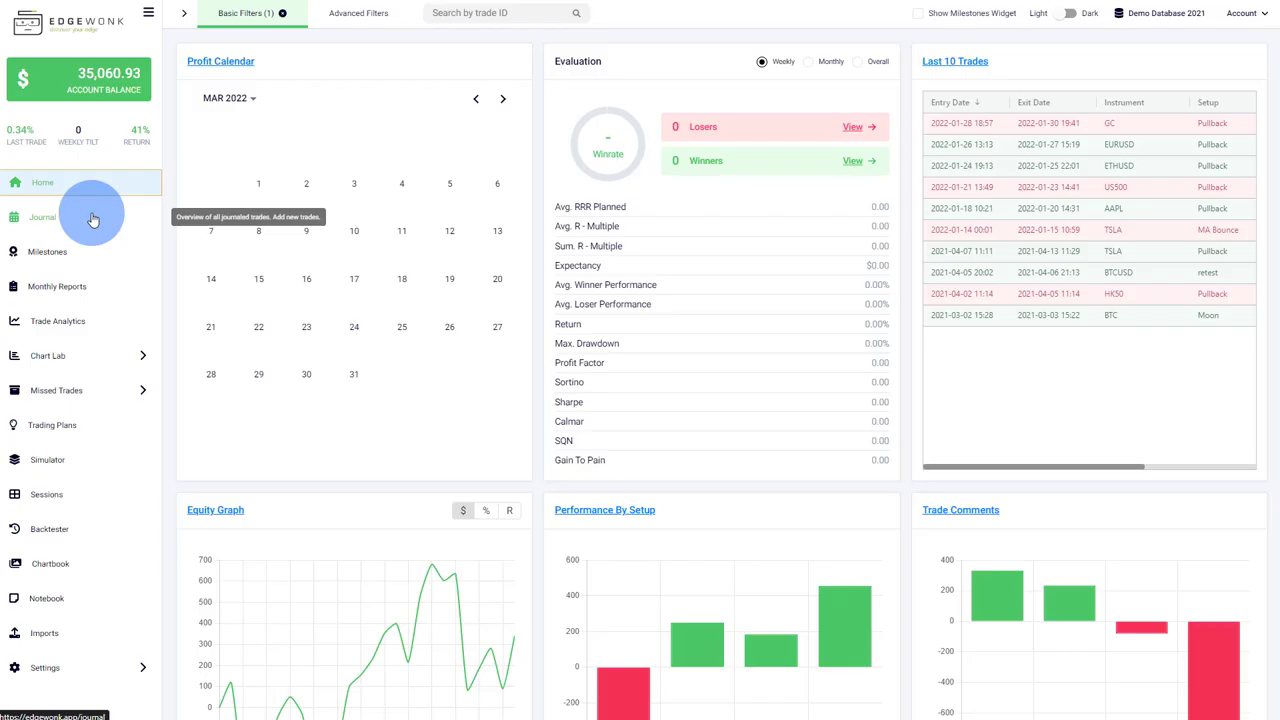
Open the 2022-03-18 TSLA trade from the journal and view its Advanced Trade Data.
left_click(94, 218)
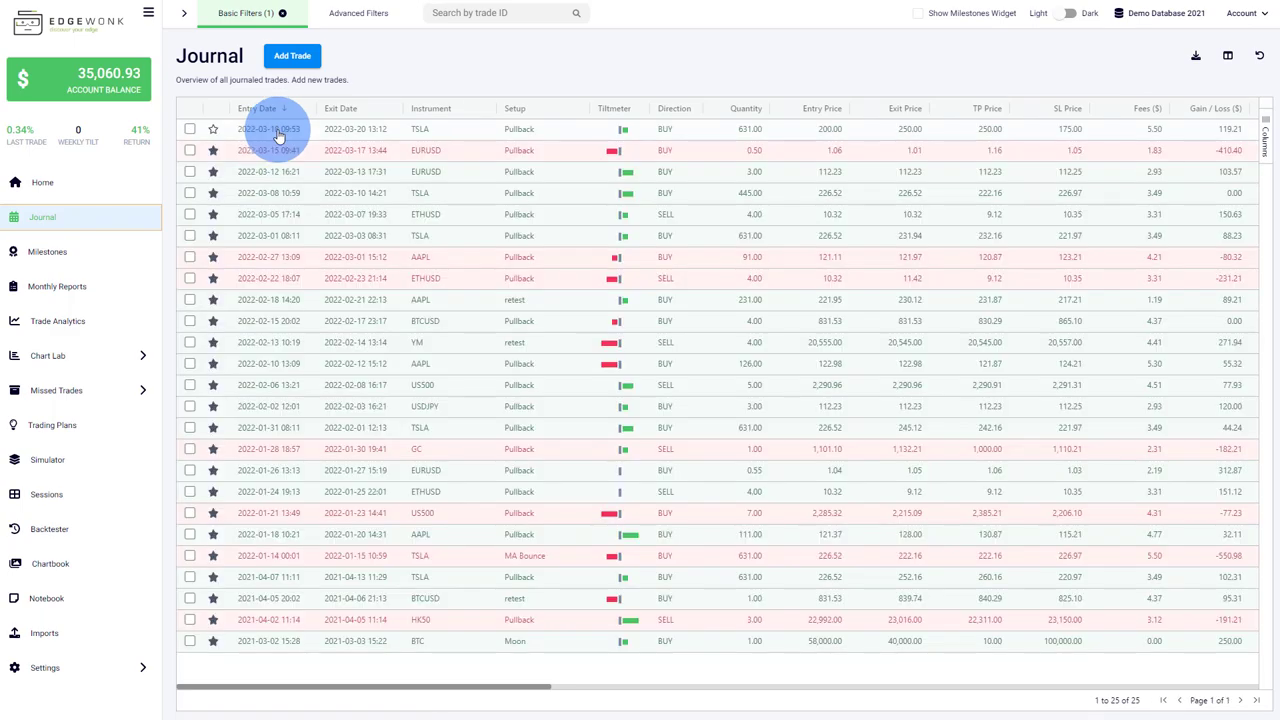
left_click(277, 129)
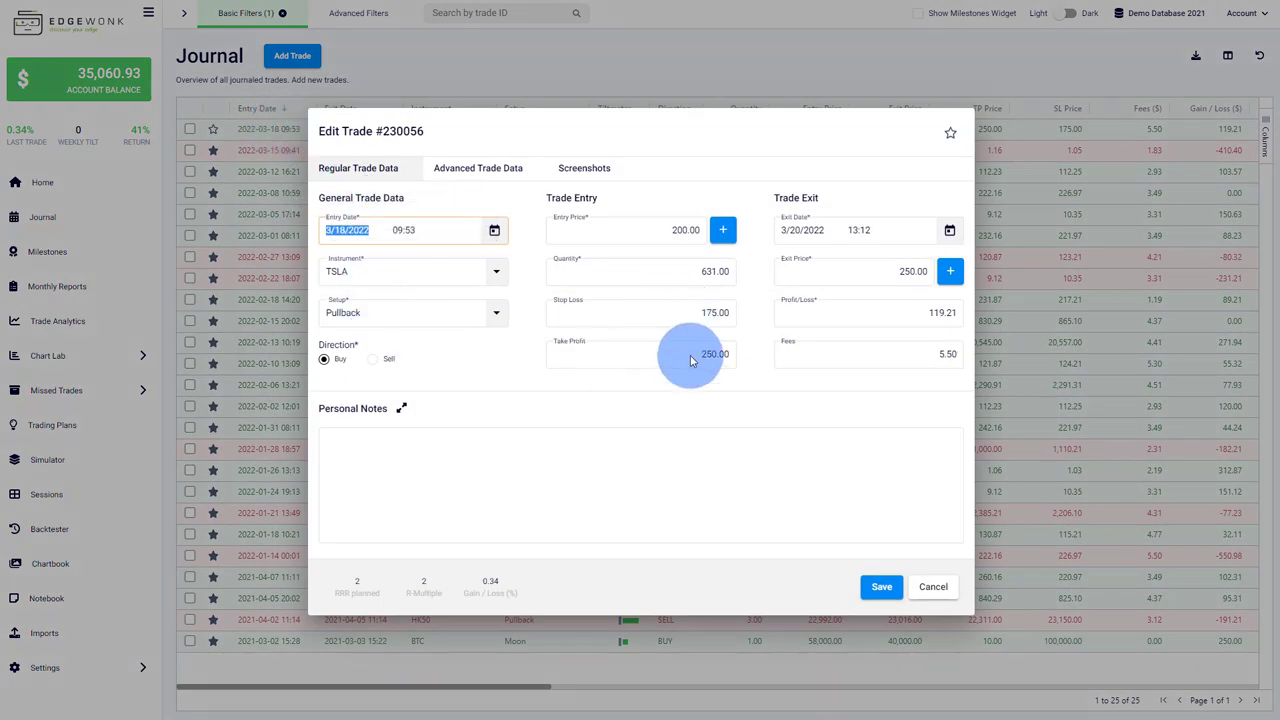
left_click(705, 354)
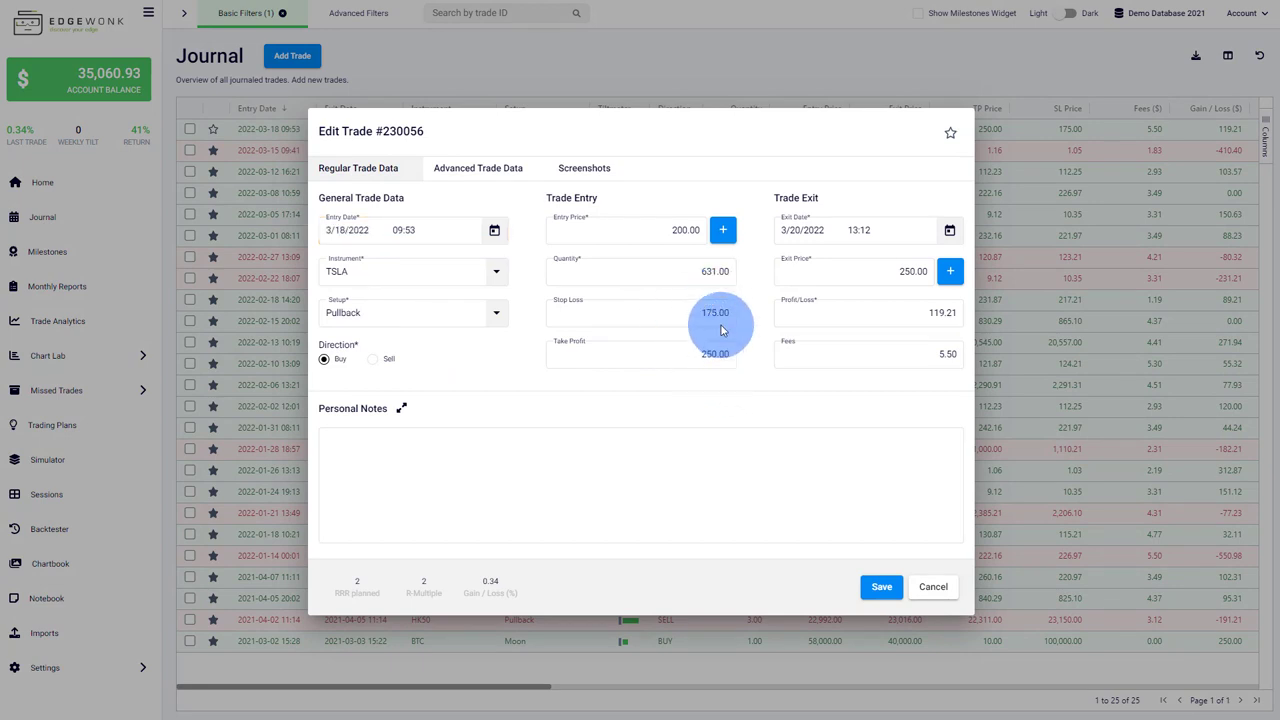
left_click(476, 172)
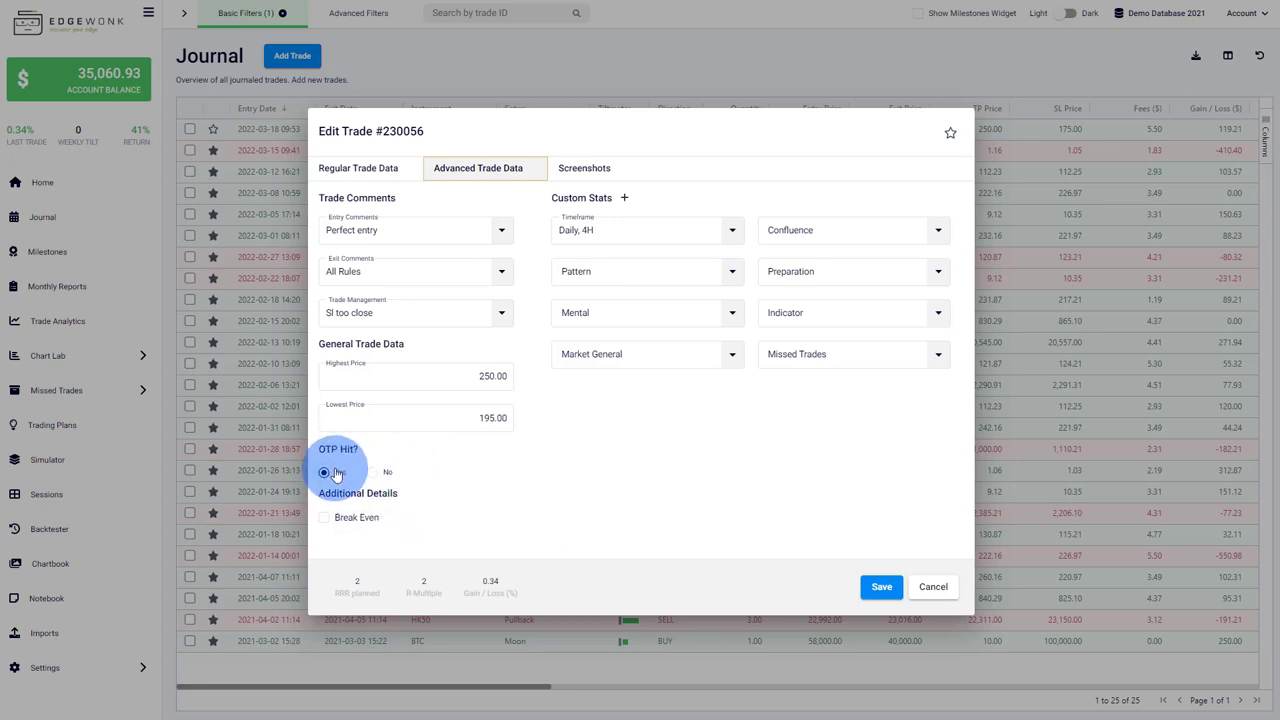
mouse_move(347, 450)
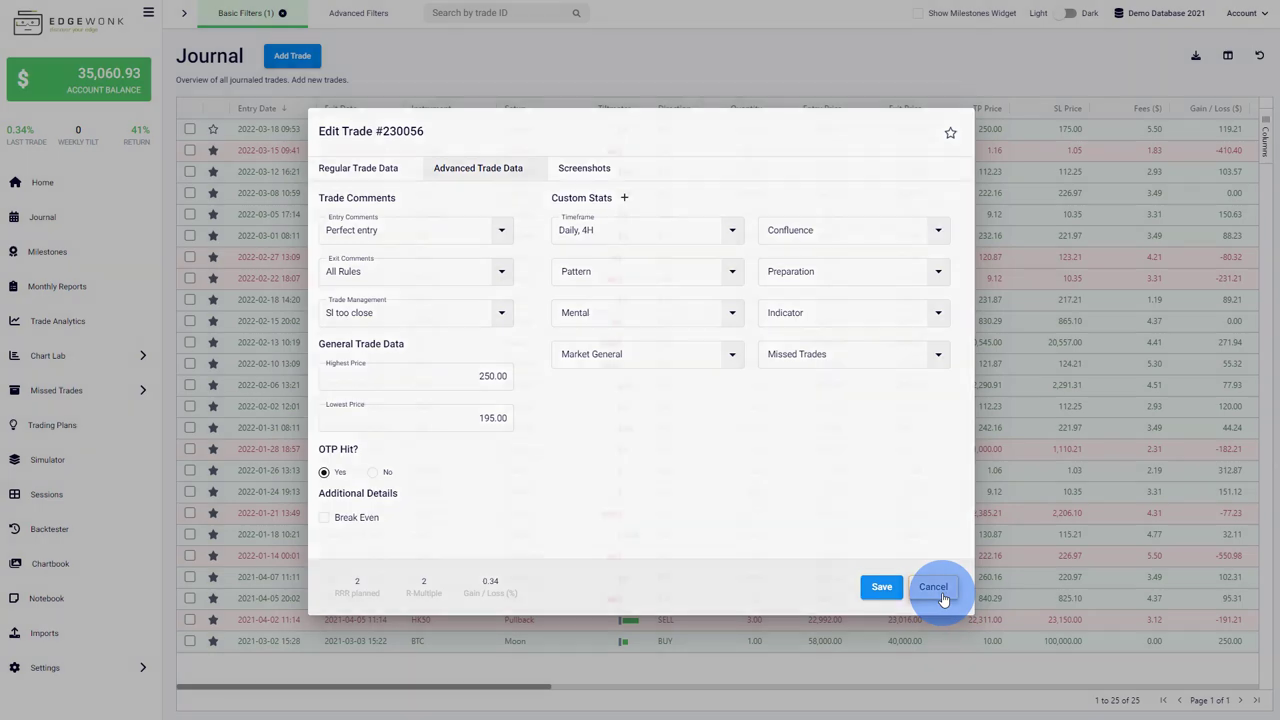
Close the trade editor unchanged and open the Chart Lab Trade Management chart.
left_click(934, 588)
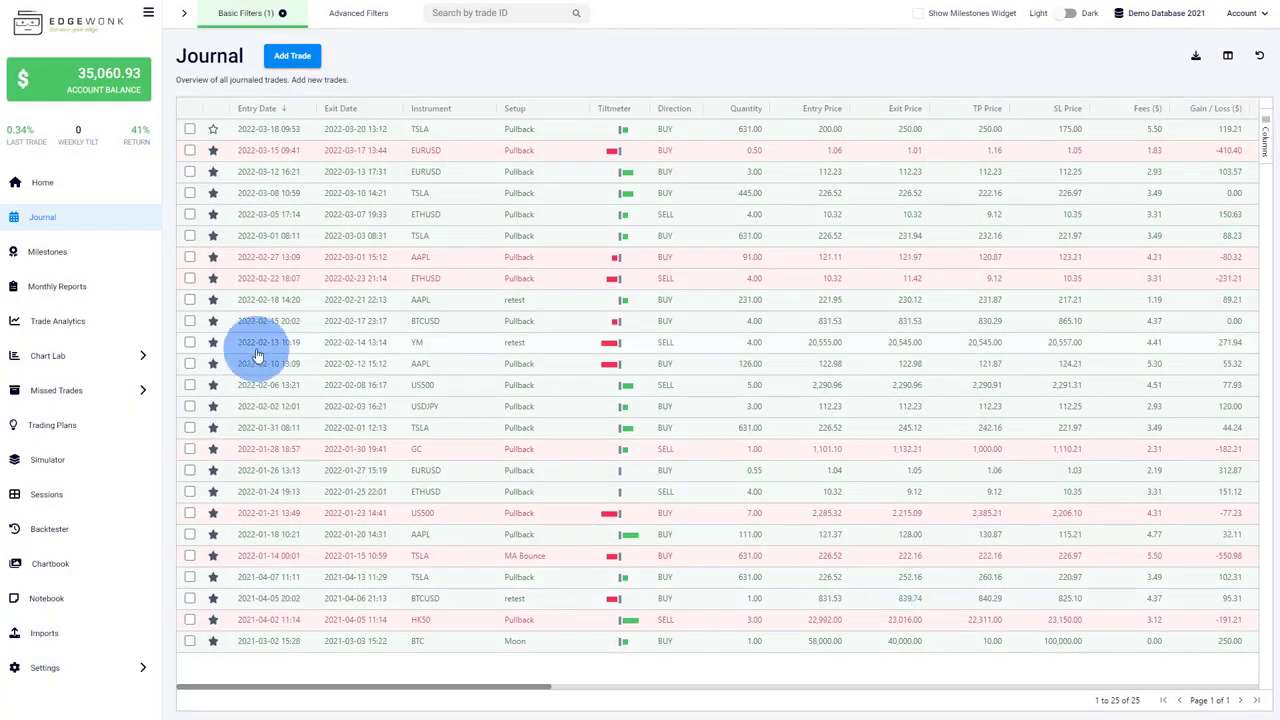
left_click(95, 370)
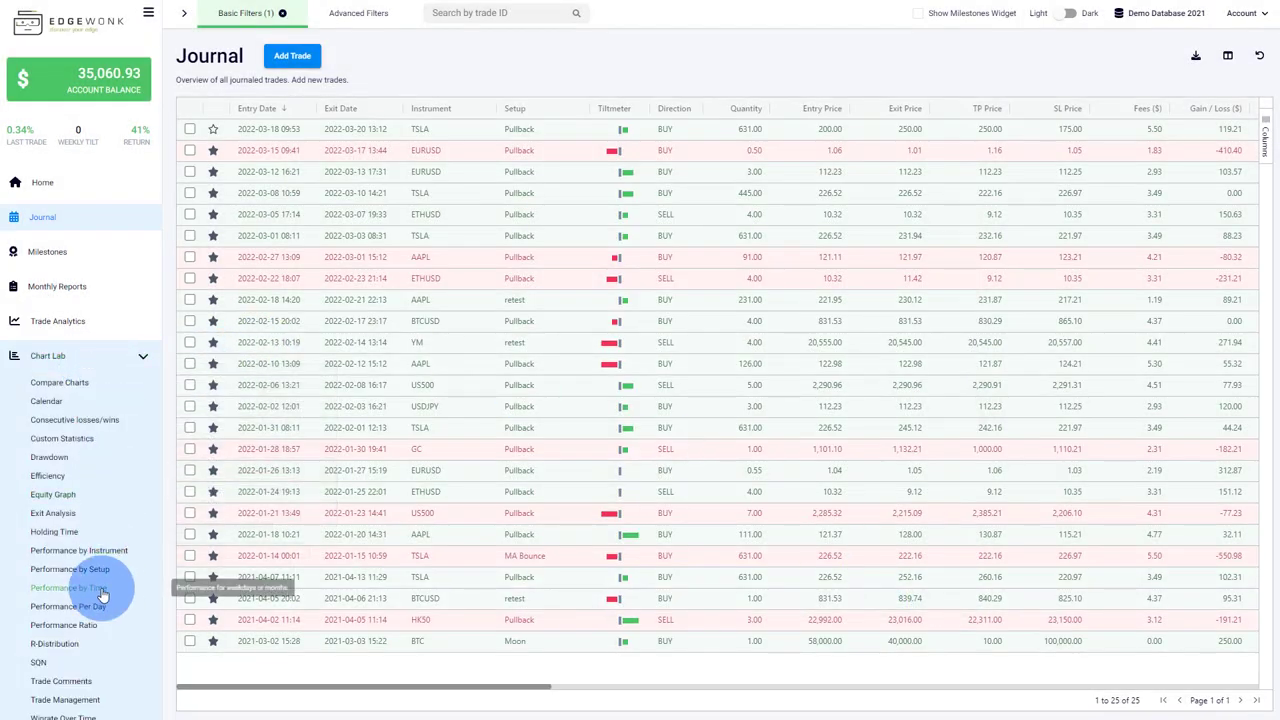
scroll(80, 565, "down", 2)
left_click(66, 522)
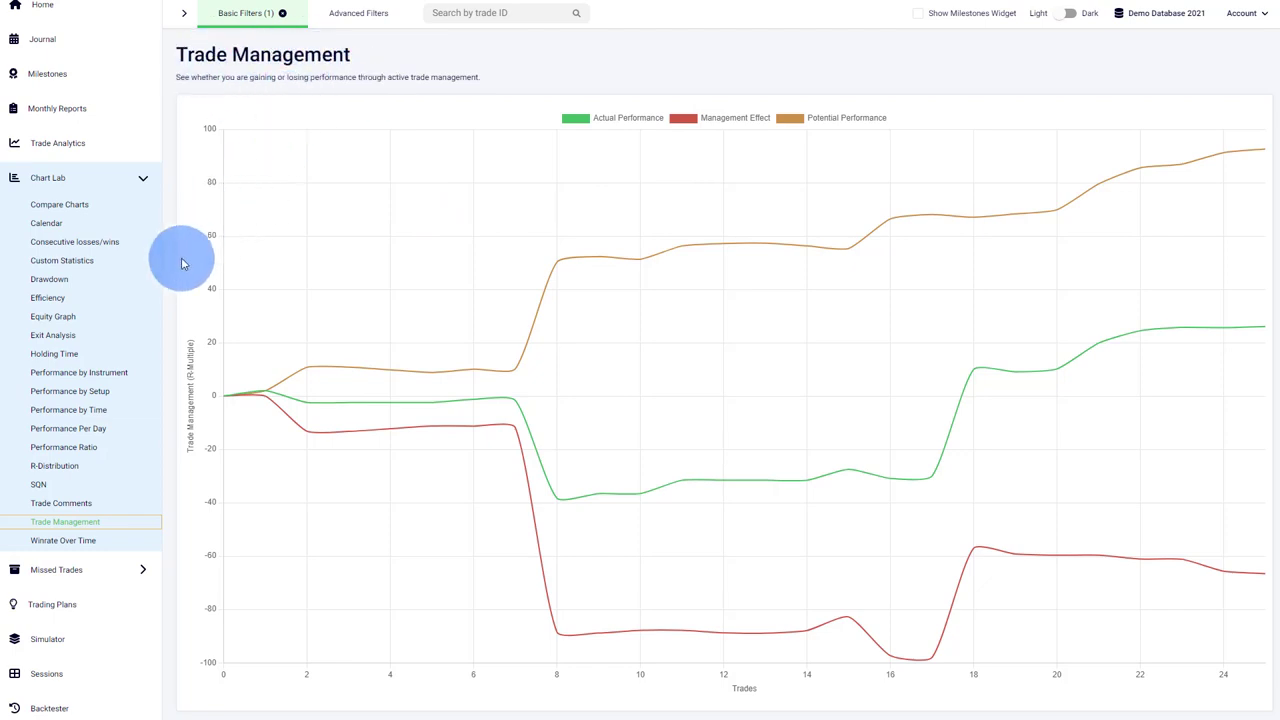
Collapse Chart Lab, go to Trading Plans and start a new trade plan.
left_click(141, 191)
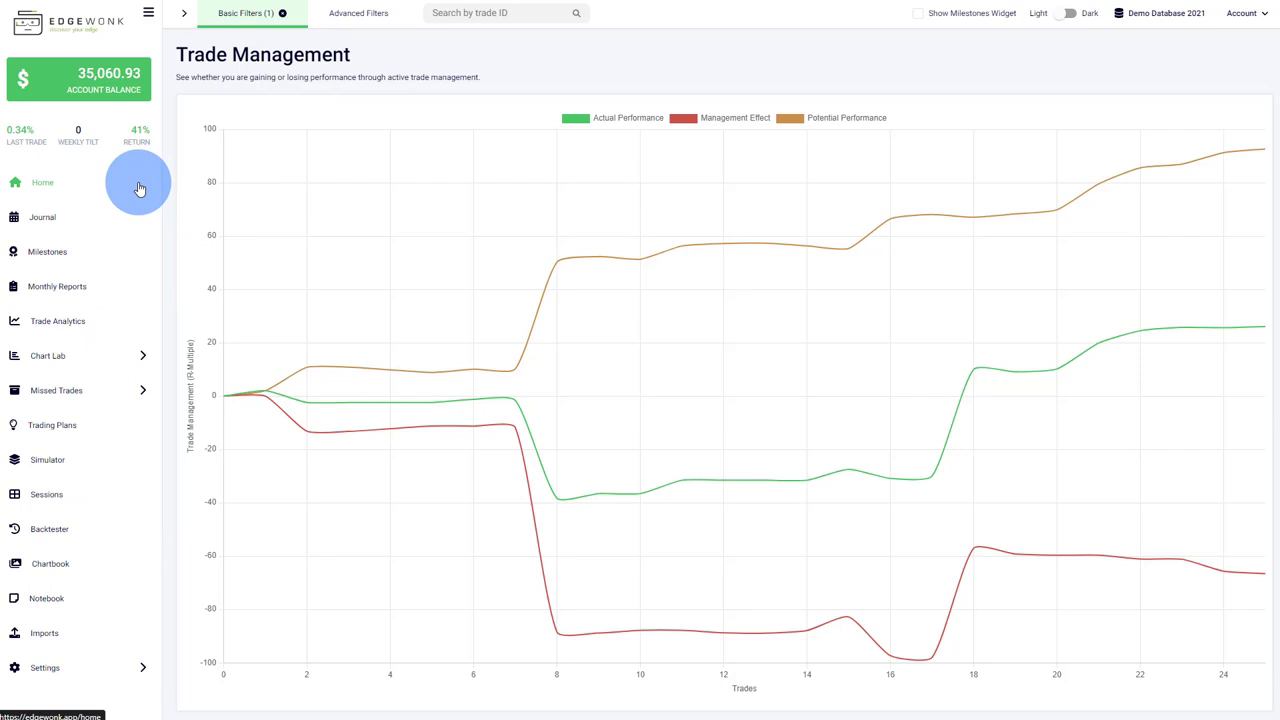
left_click(64, 432)
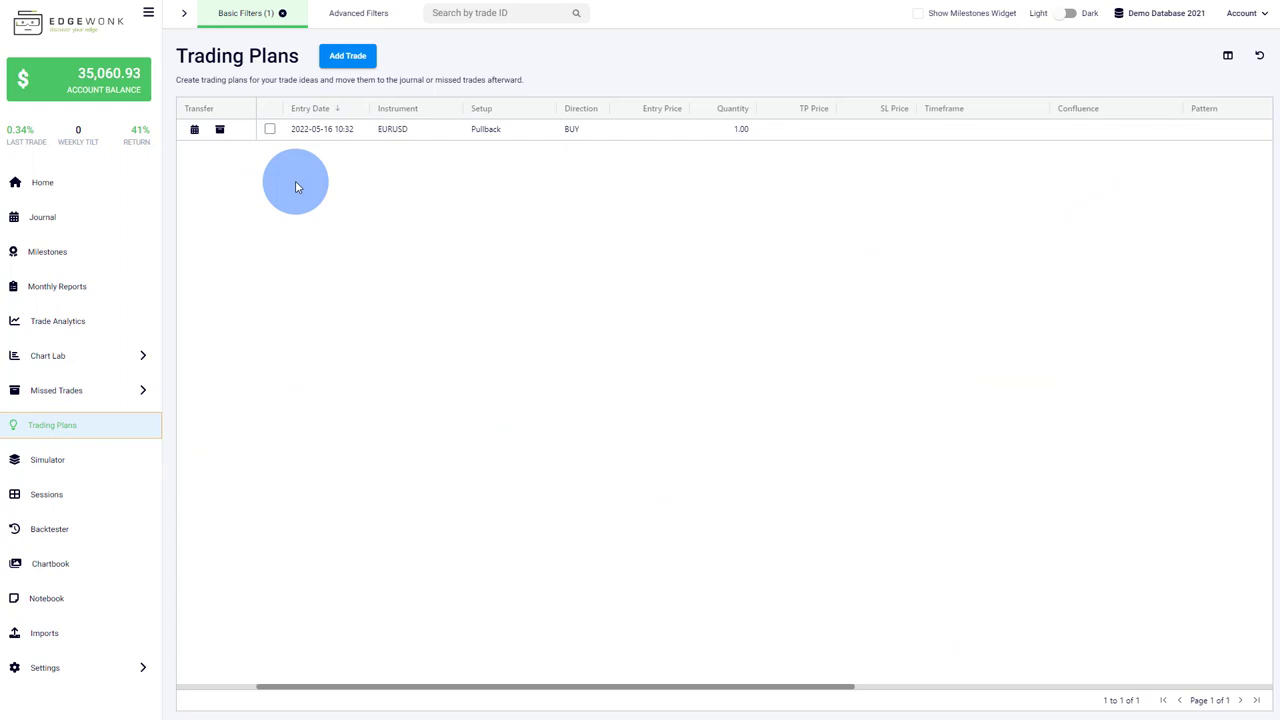
left_click(354, 62)
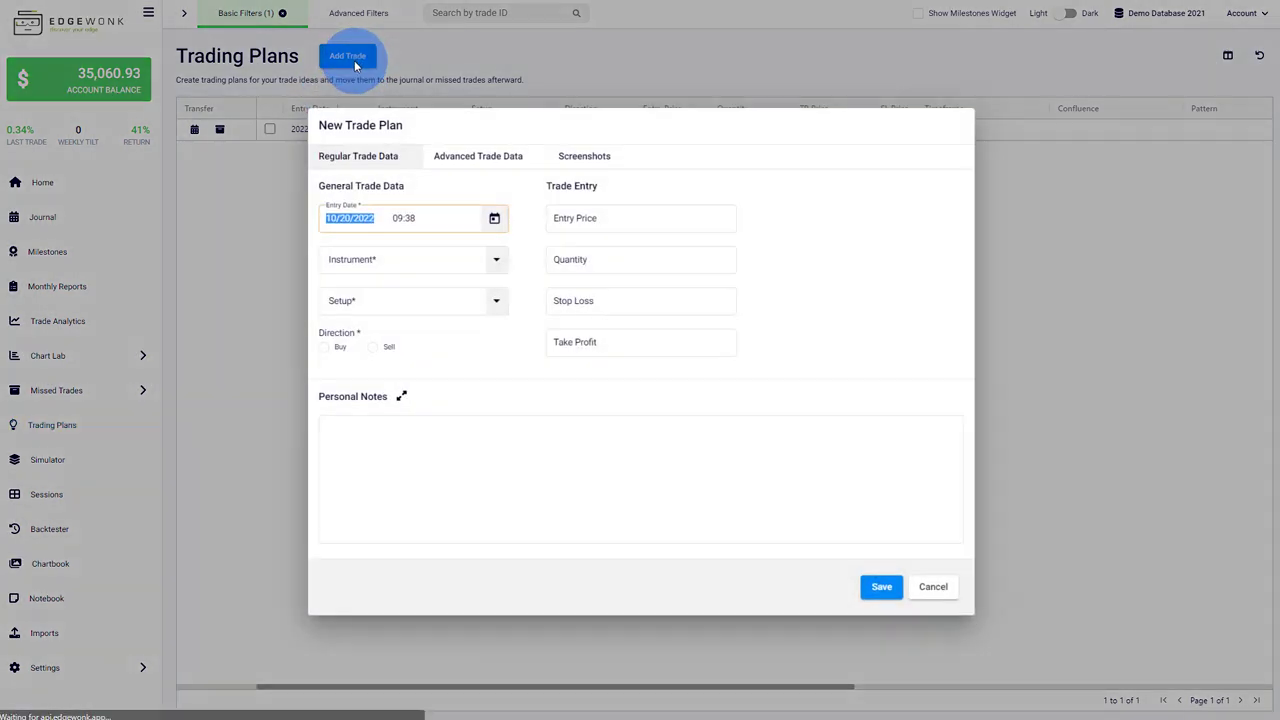
left_click(405, 280)
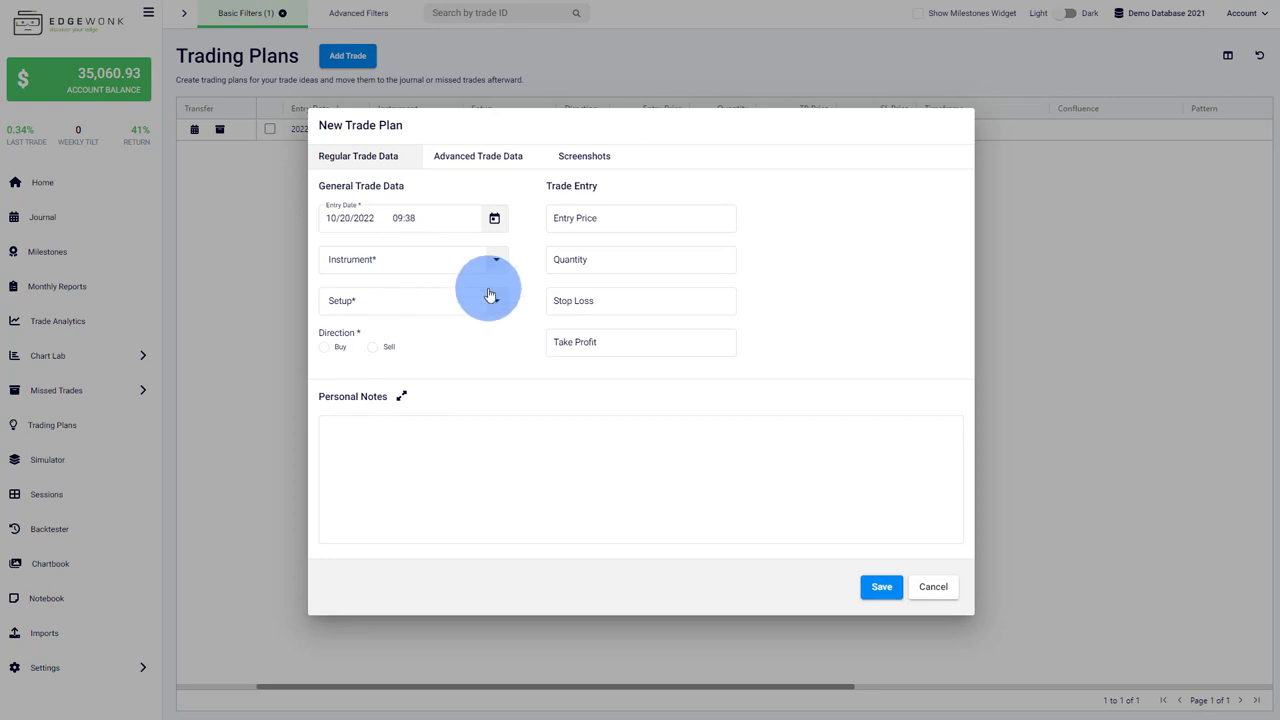
Create and save a EURUSD Pullback buy plan with entry price 1.00.
left_click(353, 263)
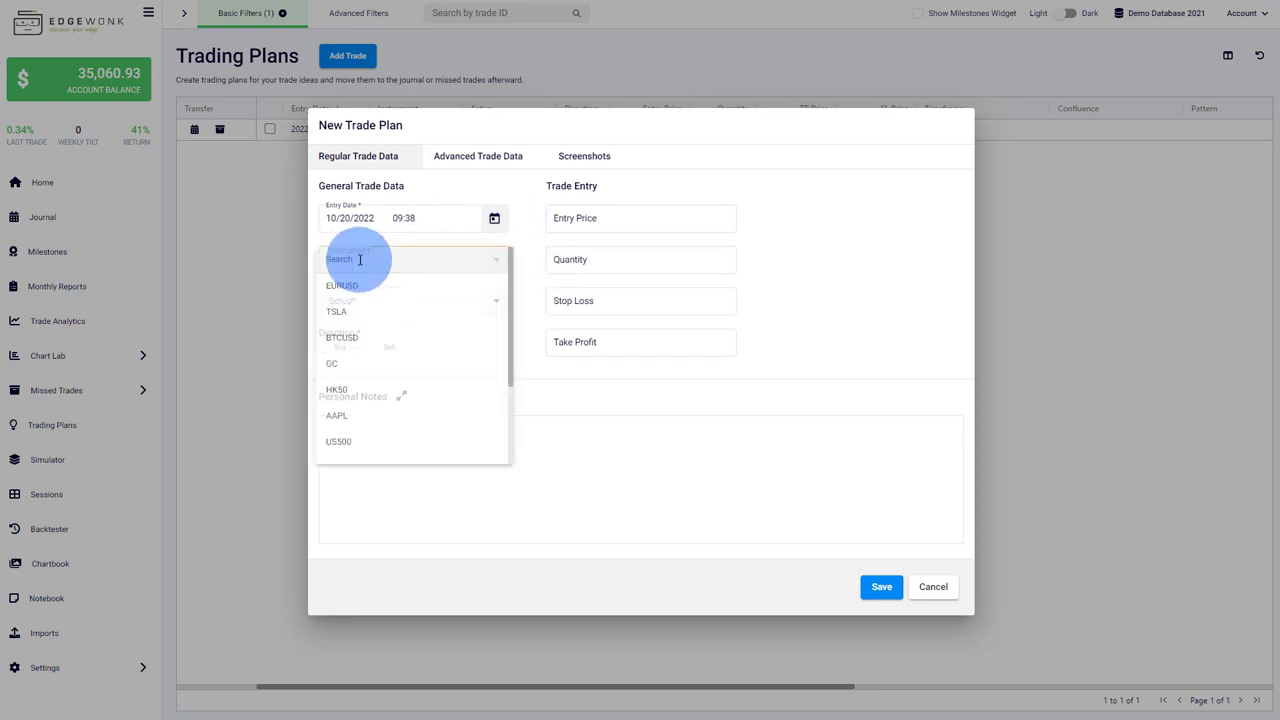
left_click(358, 281)
left_click(362, 308)
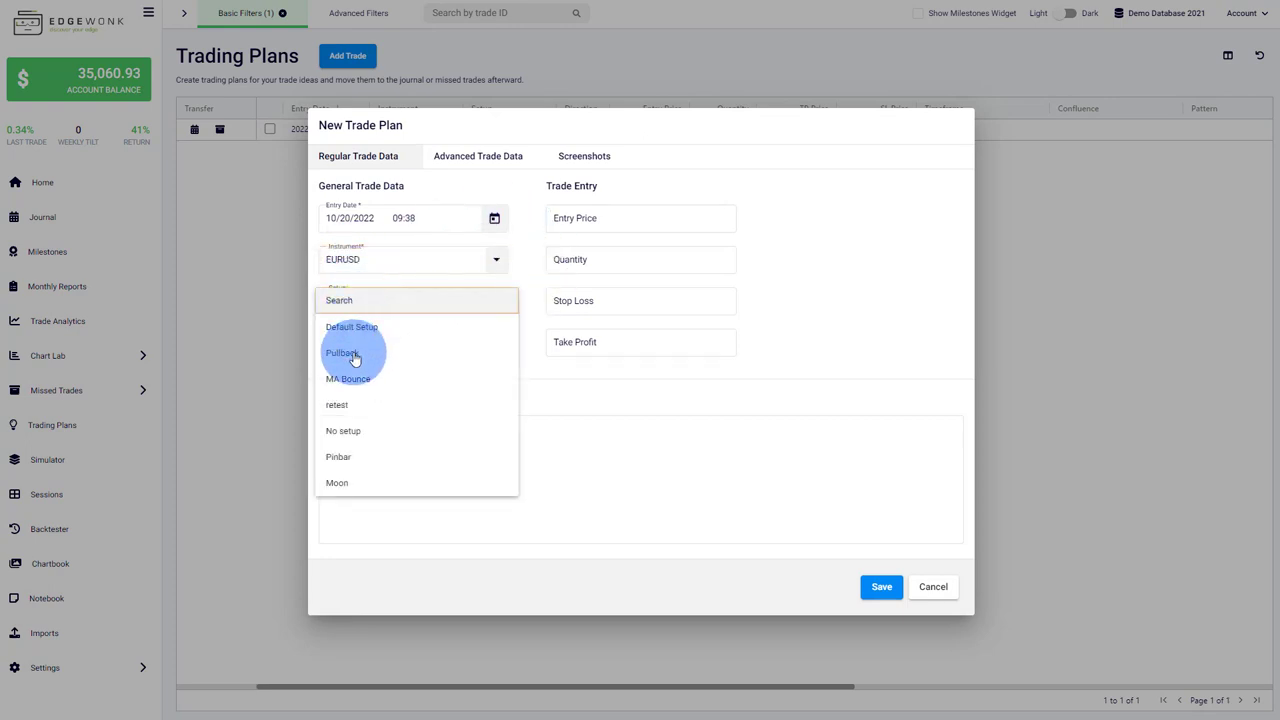
left_click(352, 356)
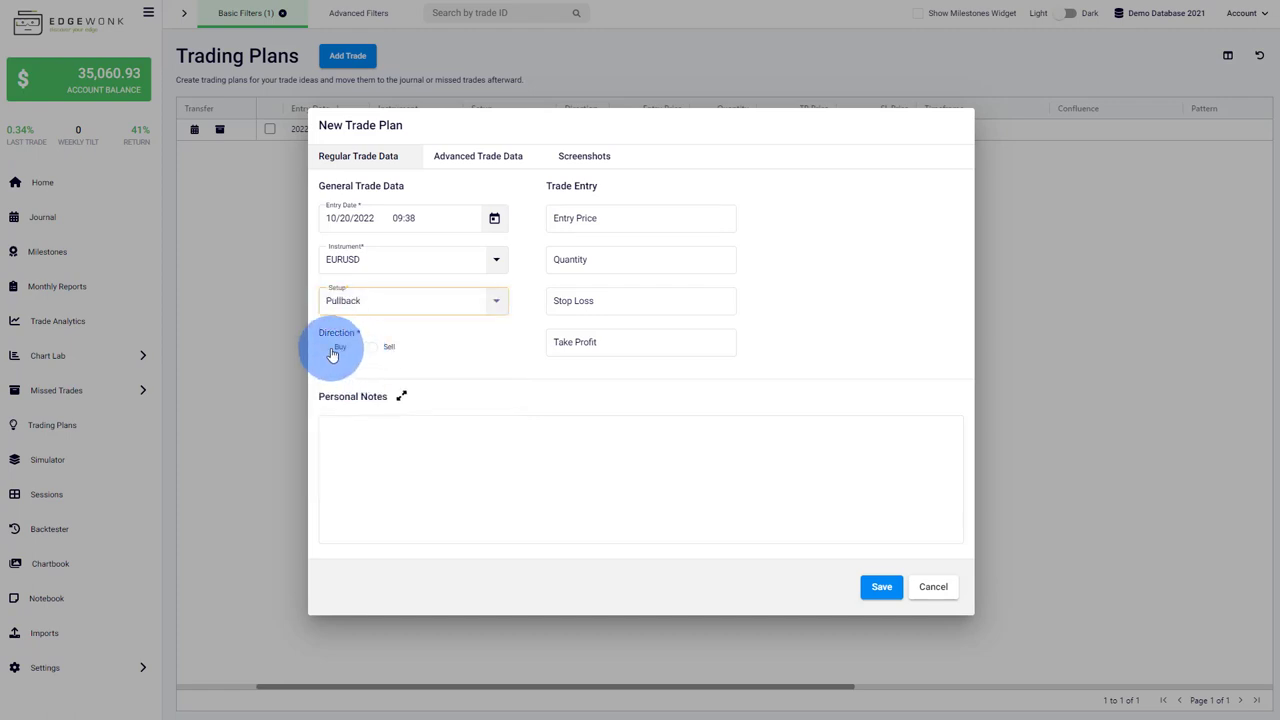
left_click(333, 354)
left_click(489, 460)
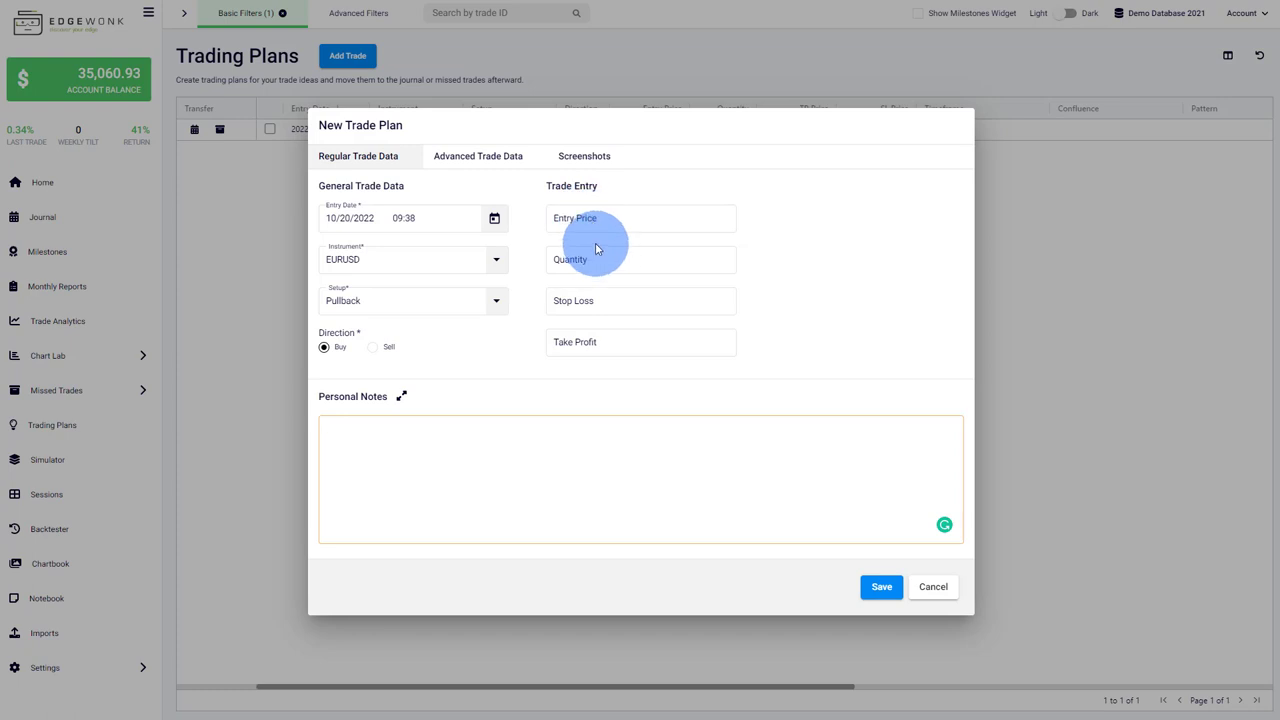
left_click(575, 219)
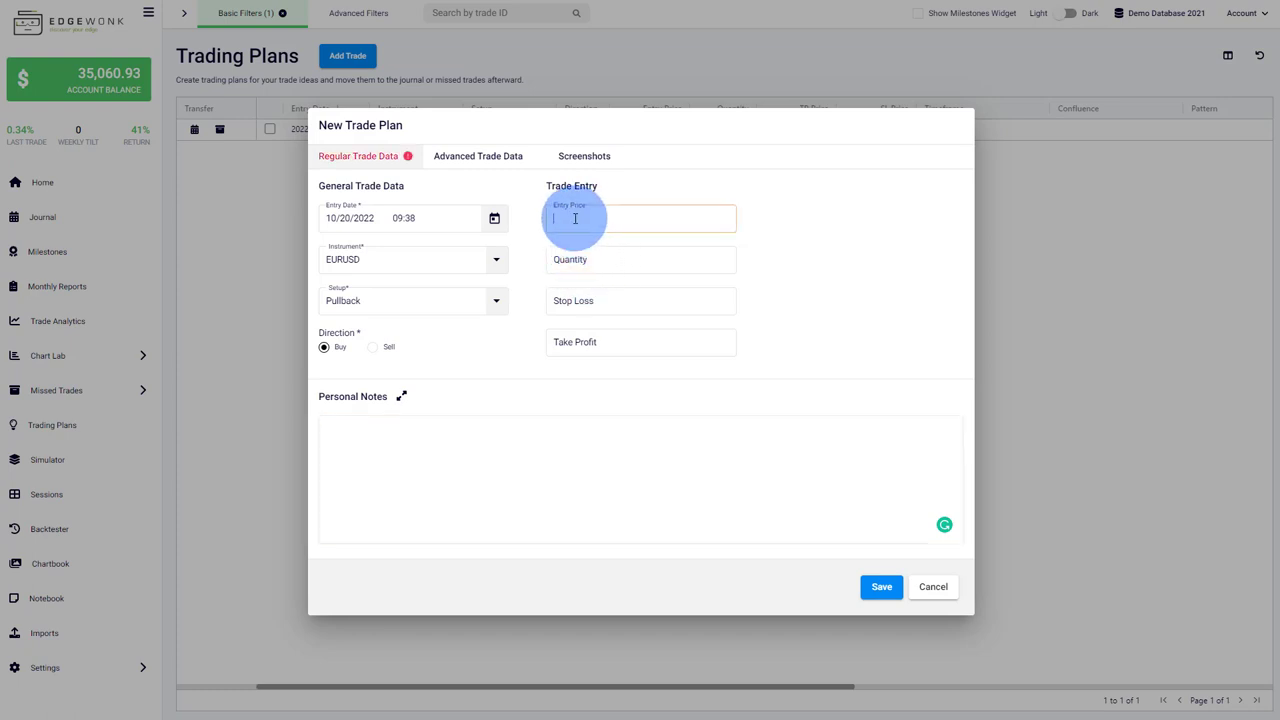
type("1")
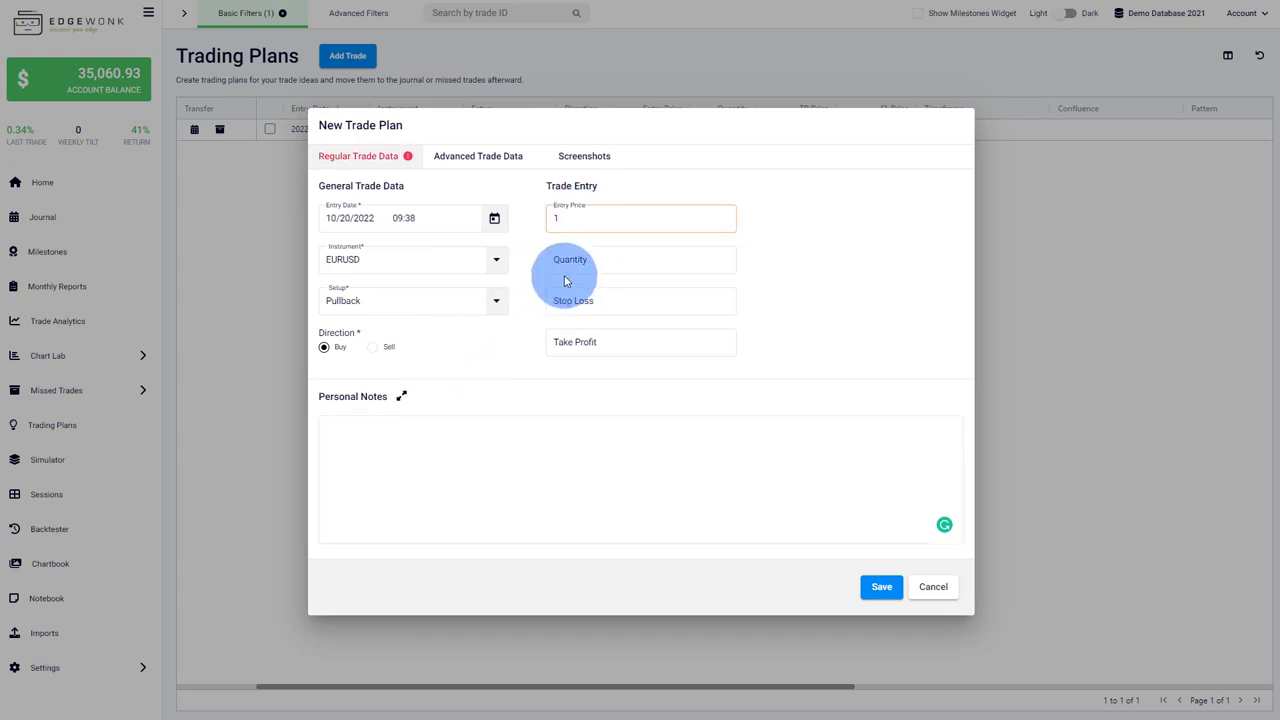
type(".0")
left_click(828, 335)
left_click(879, 587)
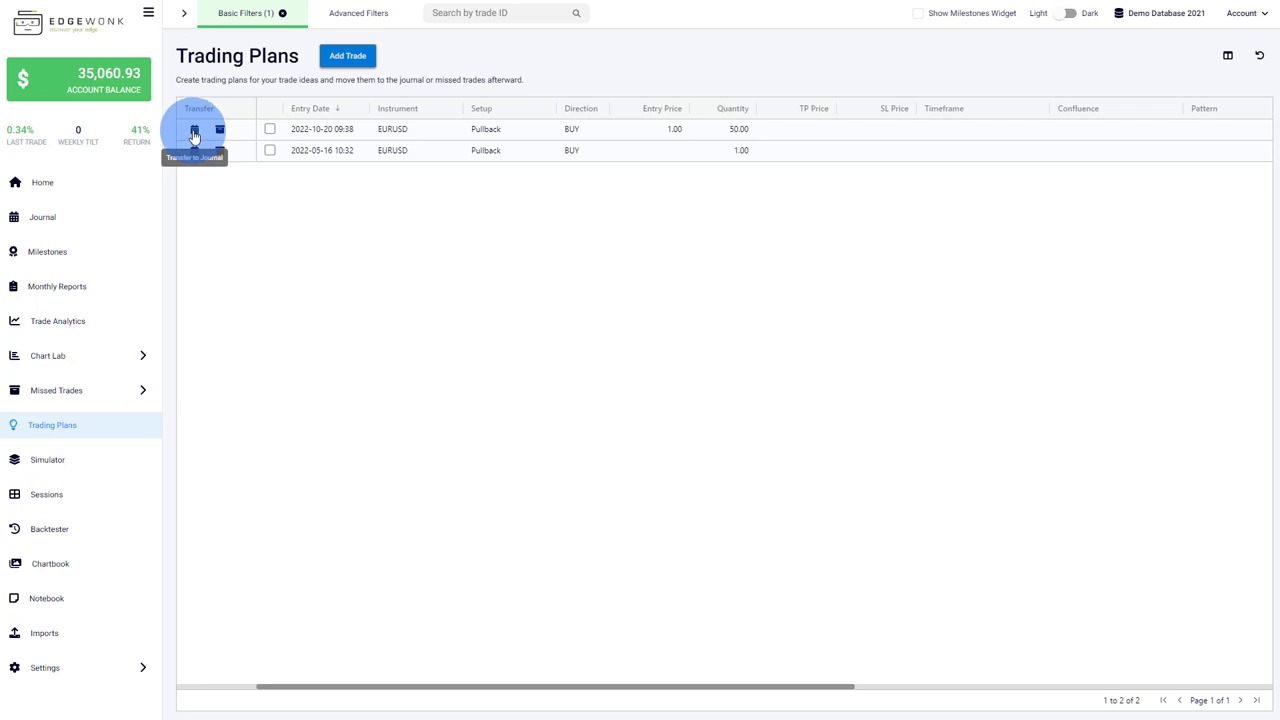
Transfer the 2022-10-20 EURUSD plan to the journal and return to Home.
left_click(195, 133)
left_click(763, 403)
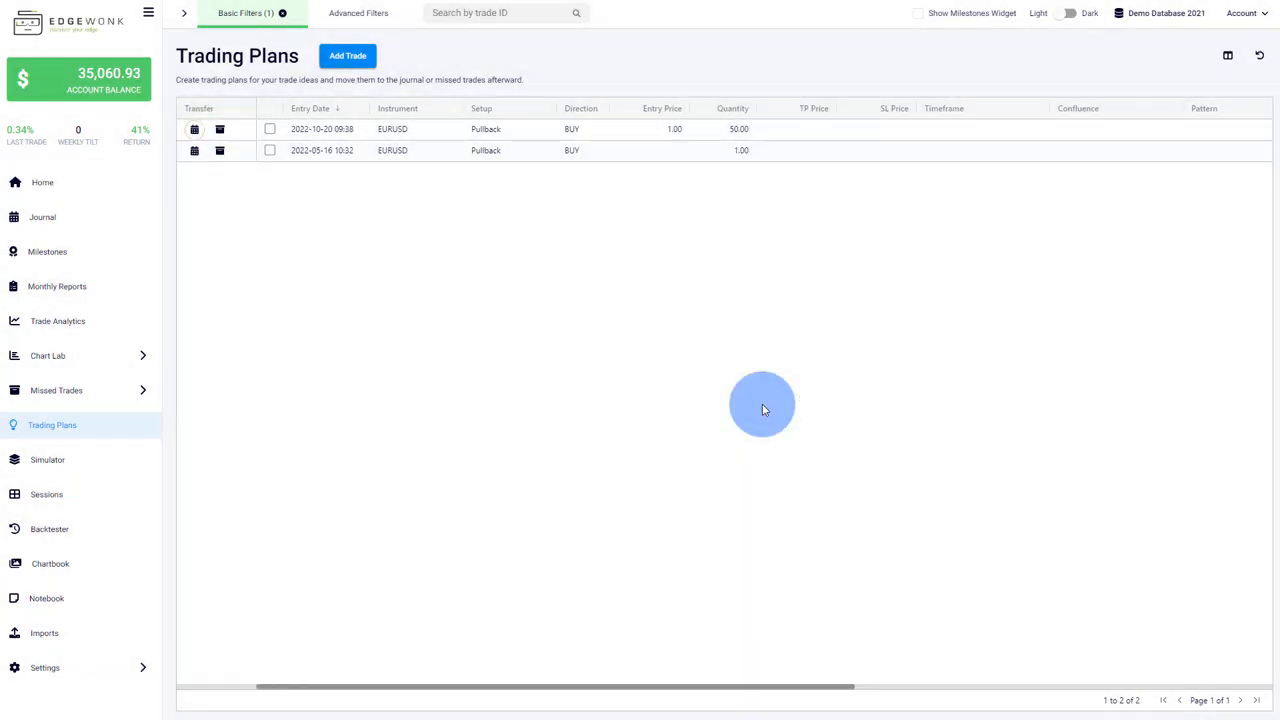
left_click(70, 186)
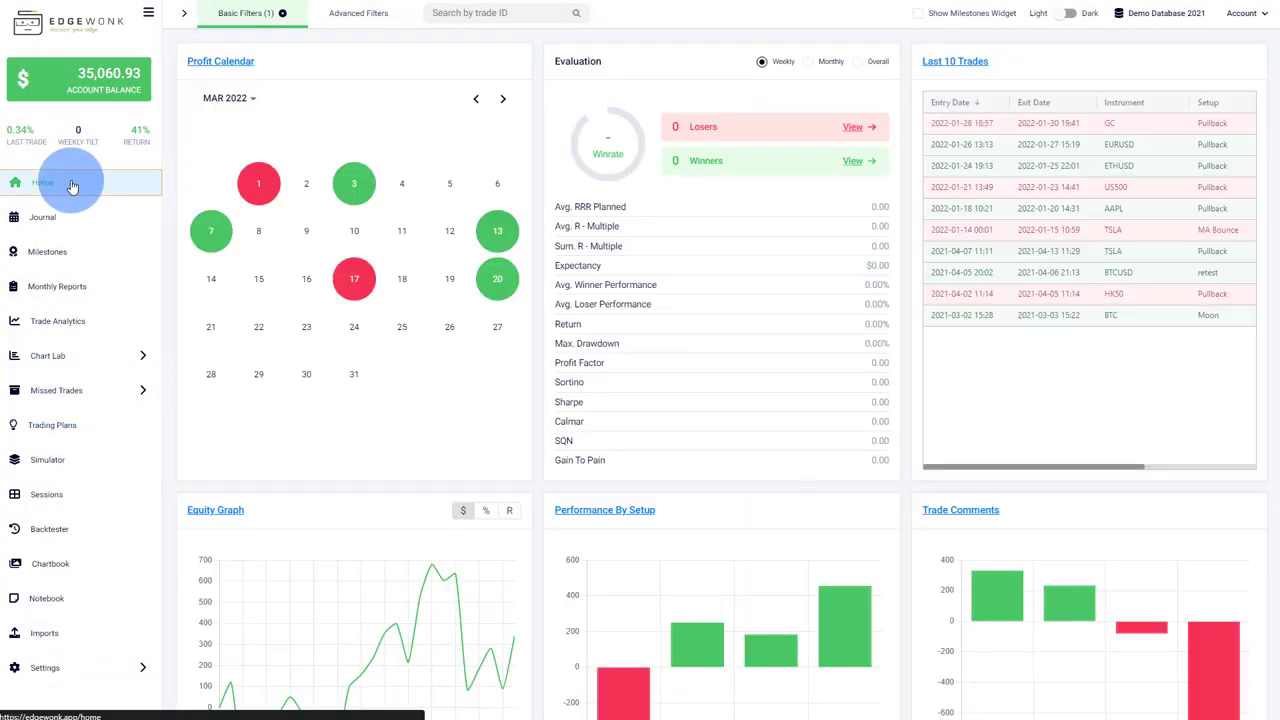
Review the transferred EURUSD trade's Advanced Trade Data in the journal, then cancel unchanged.
left_click(84, 215)
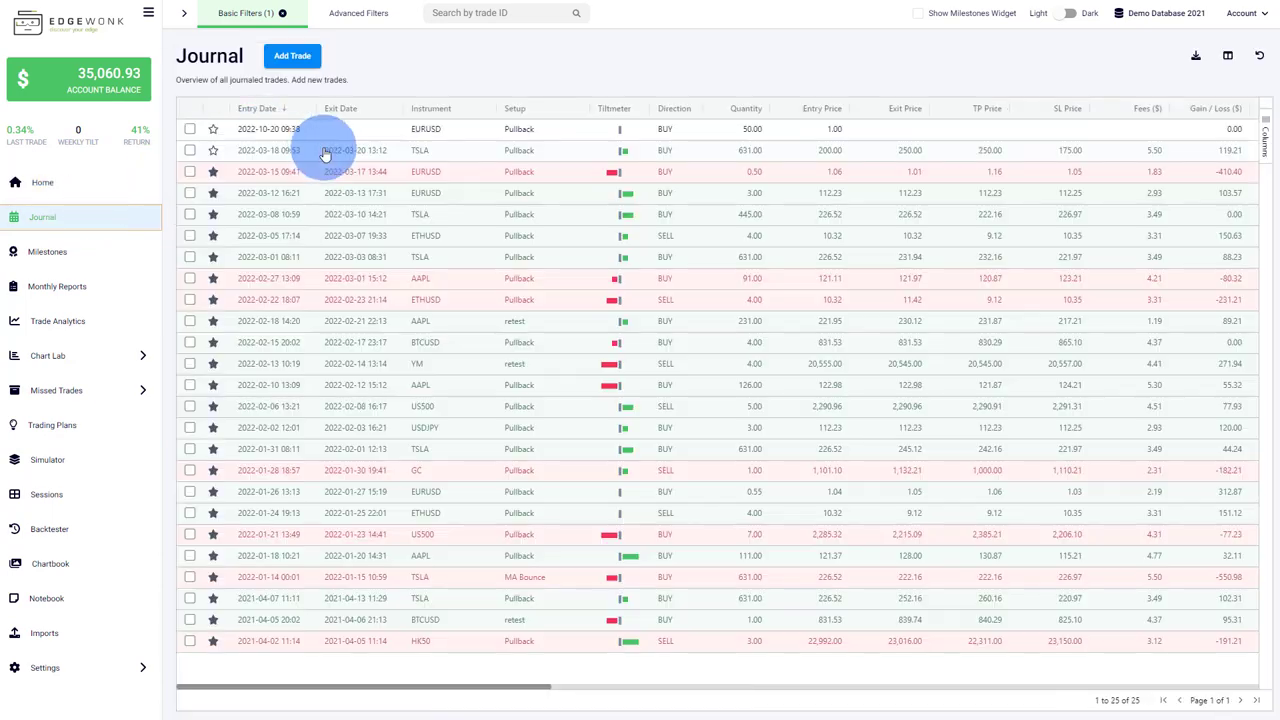
left_click(263, 130)
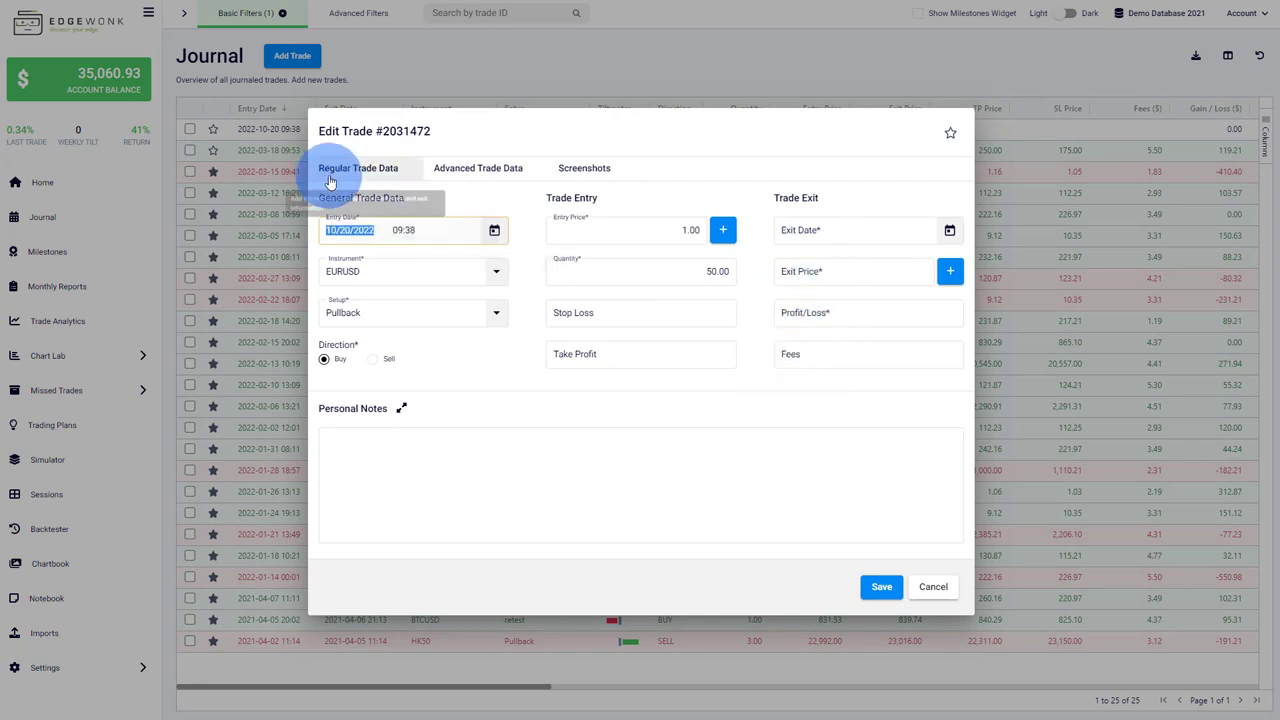
left_click(470, 168)
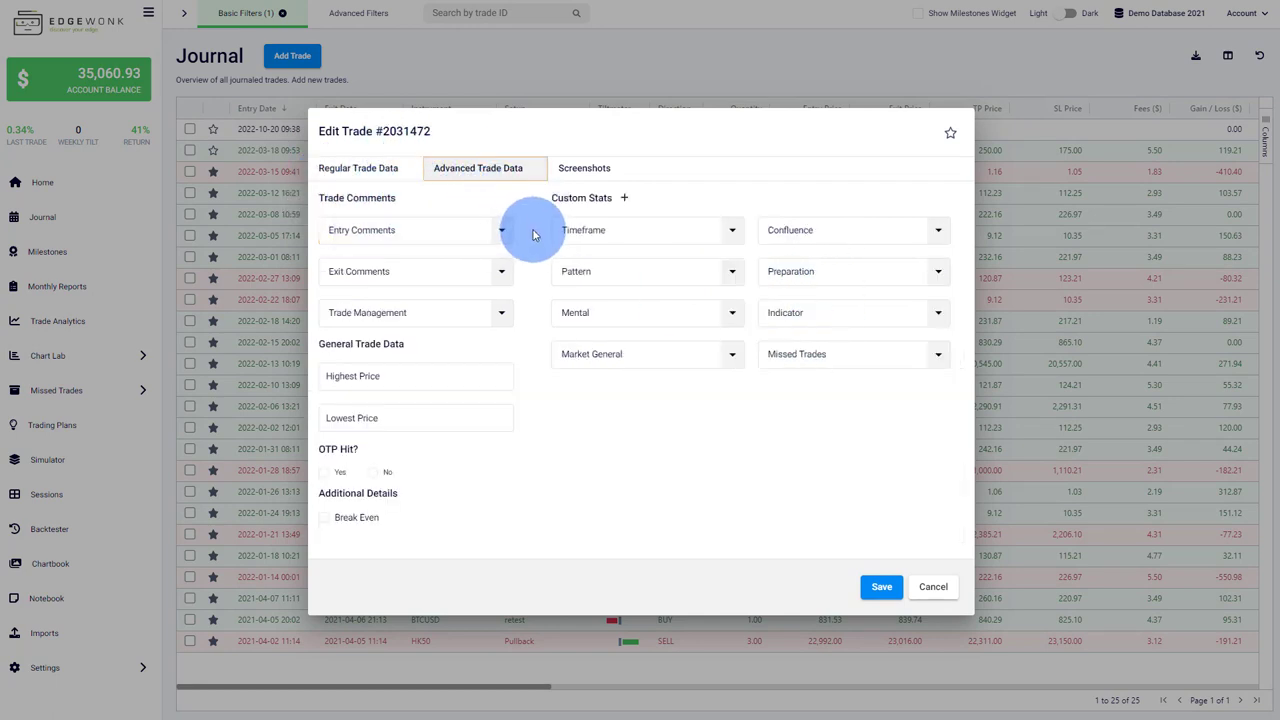
left_click(933, 588)
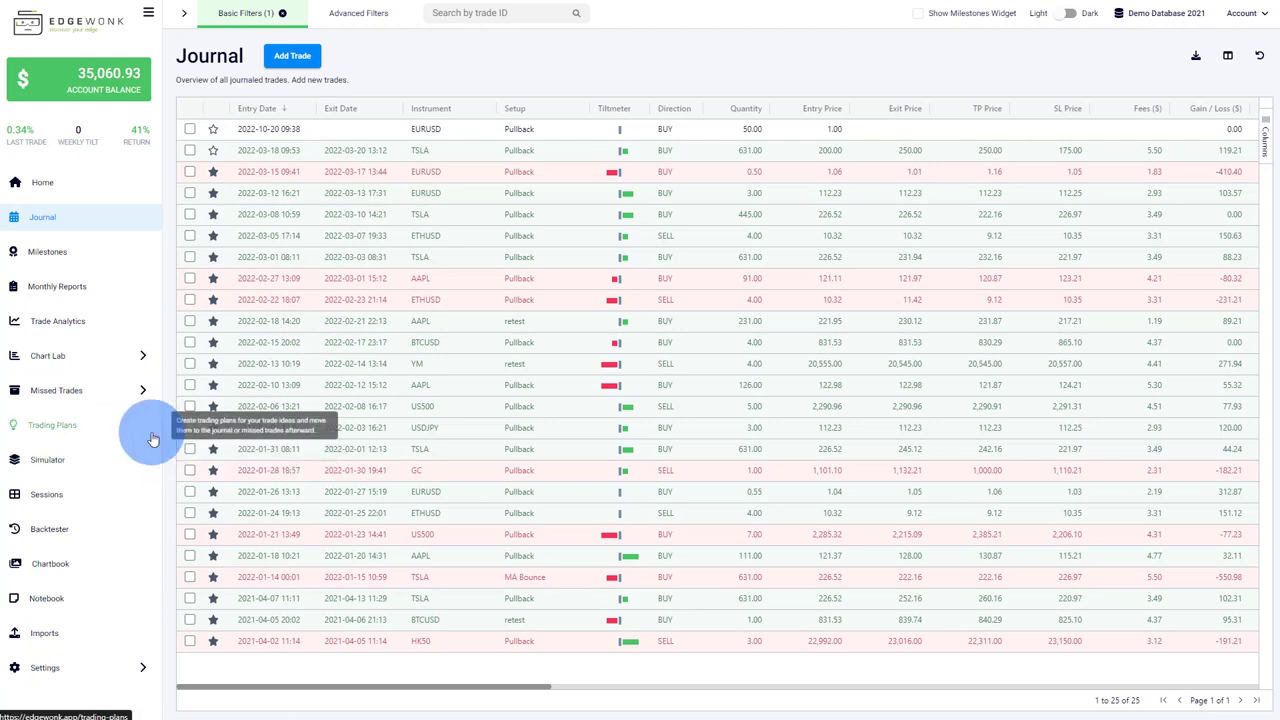
left_click(95, 323)
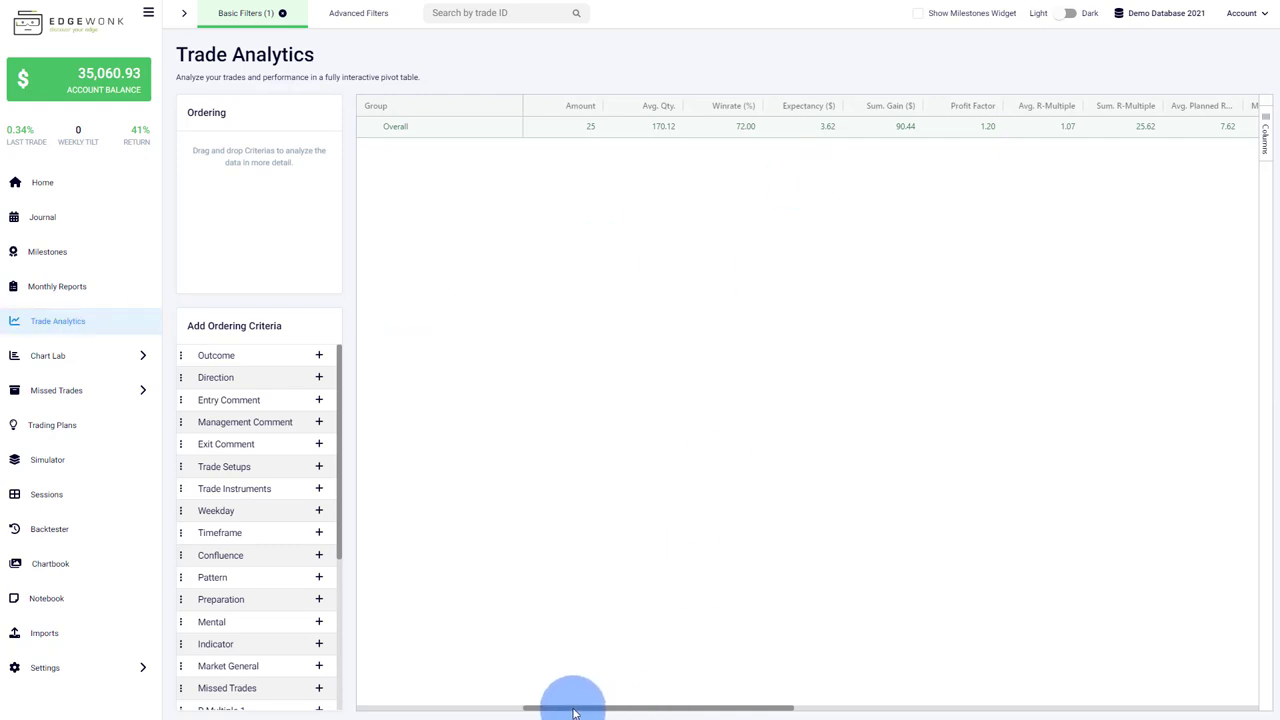
mouse_move(575, 712)
left_mouse_down()
mouse_move(780, 697)
mouse_move(562, 700)
left_mouse_up()
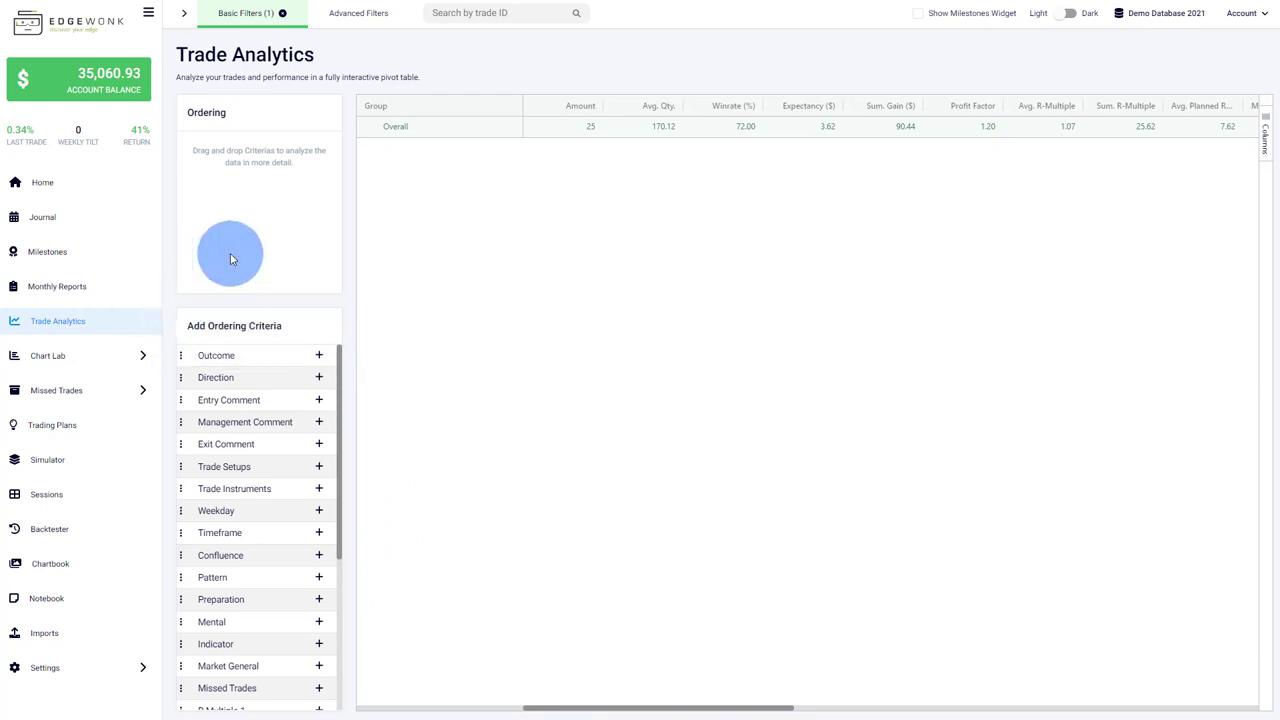
Group Trade Analytics by Trade Setups and expand Overall into MA Bounce, Pullback and retest.
left_click(320, 470)
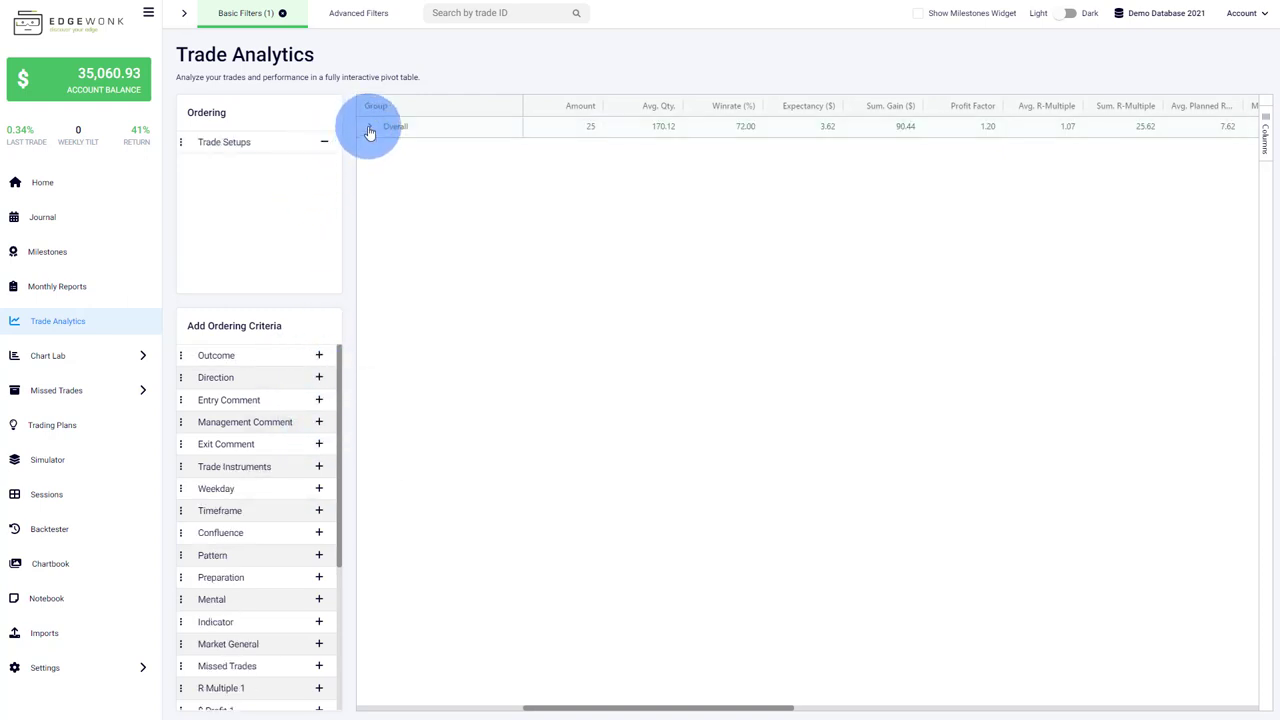
left_click(369, 129)
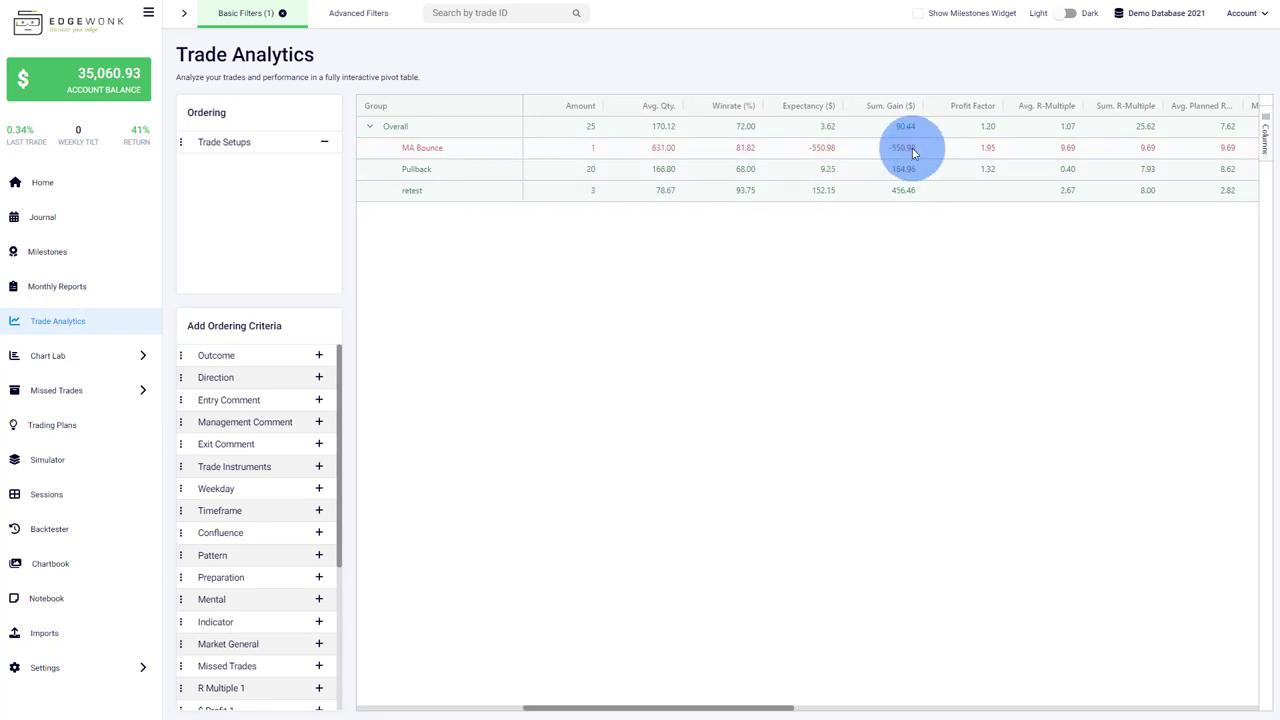
Replace the setup grouping with Direction and expand Overall to show BUY and SELL.
left_click(324, 142)
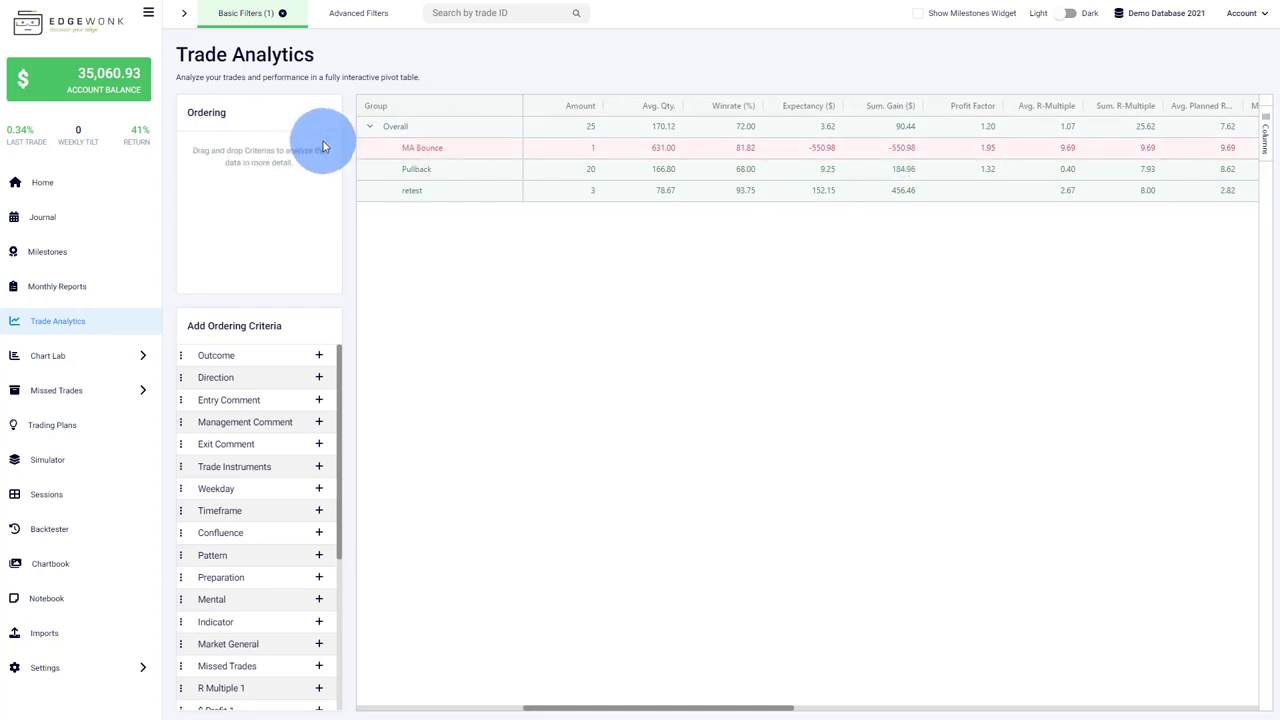
left_click(318, 380)
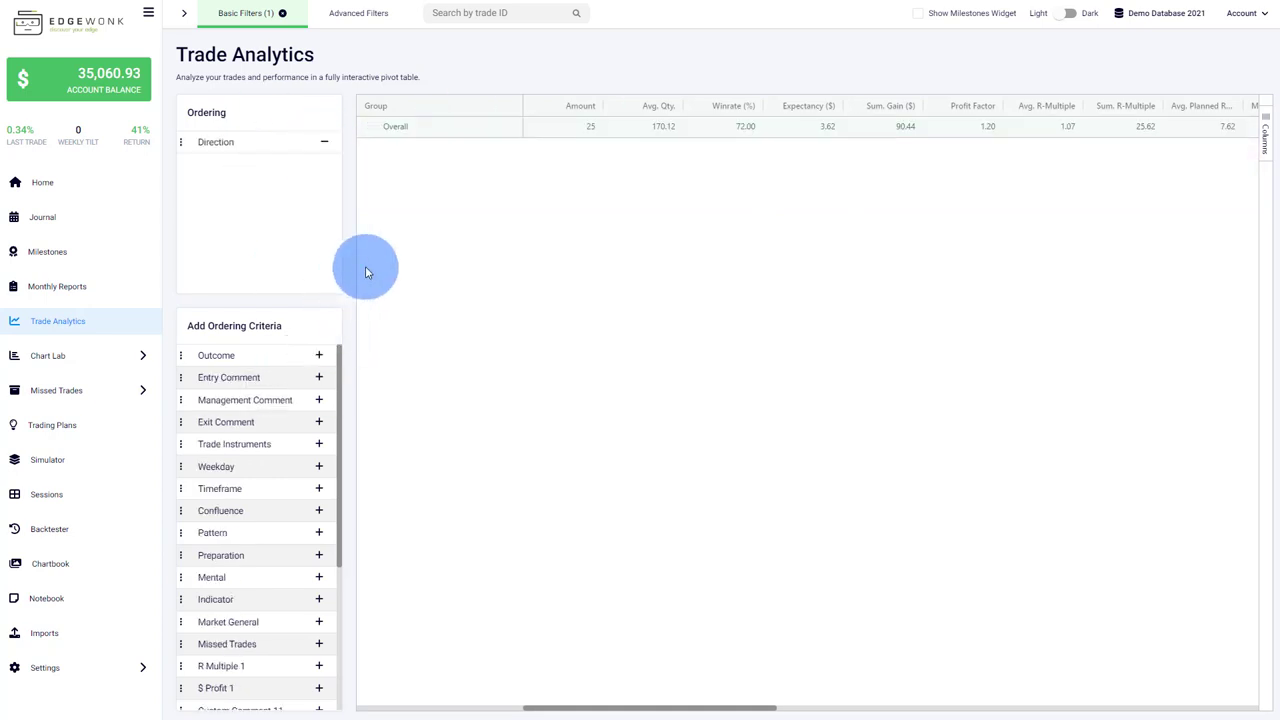
left_click(370, 127)
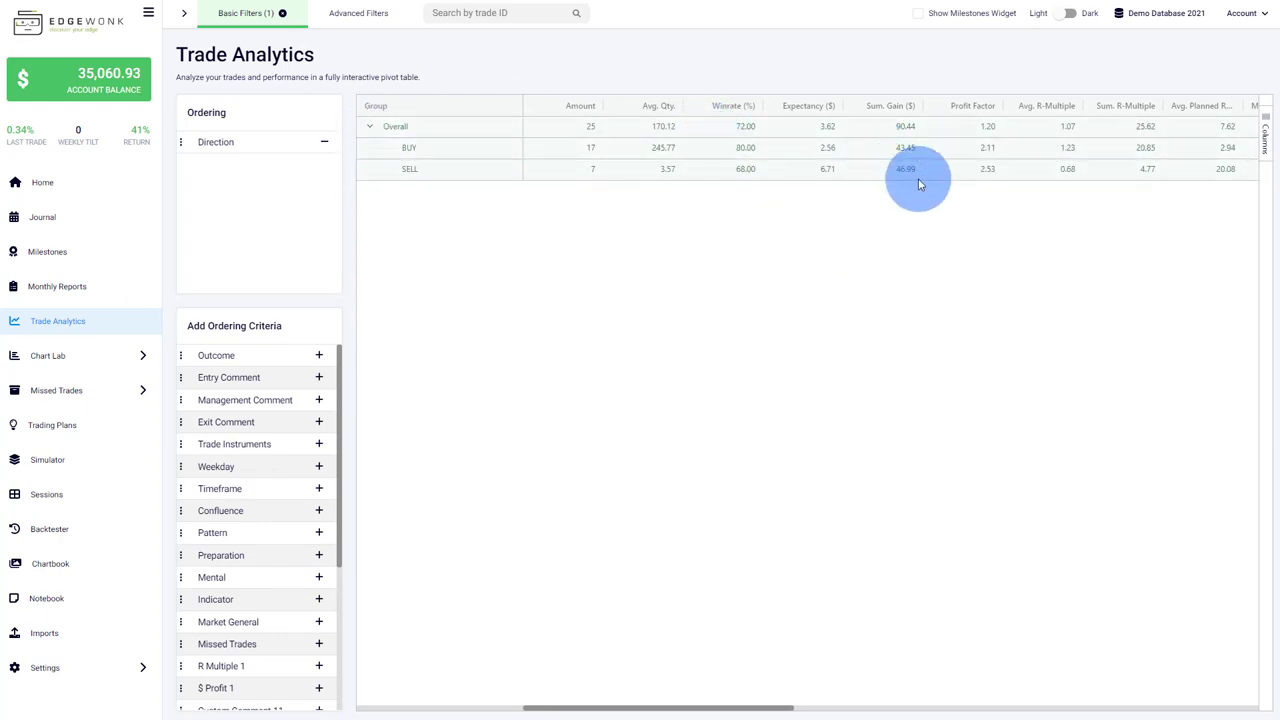
Swap Direction for Exit Comment grouping, showing Scared - early, All Rules and Not set.
left_click(324, 142)
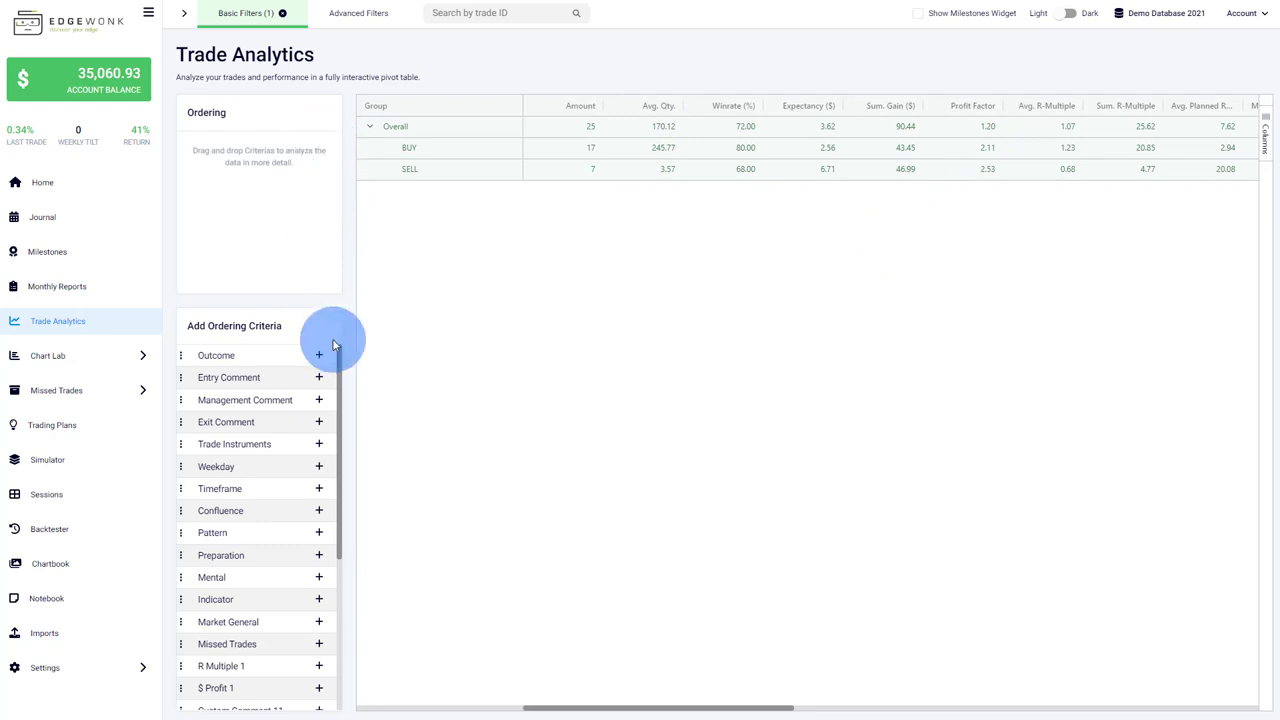
left_click(319, 424)
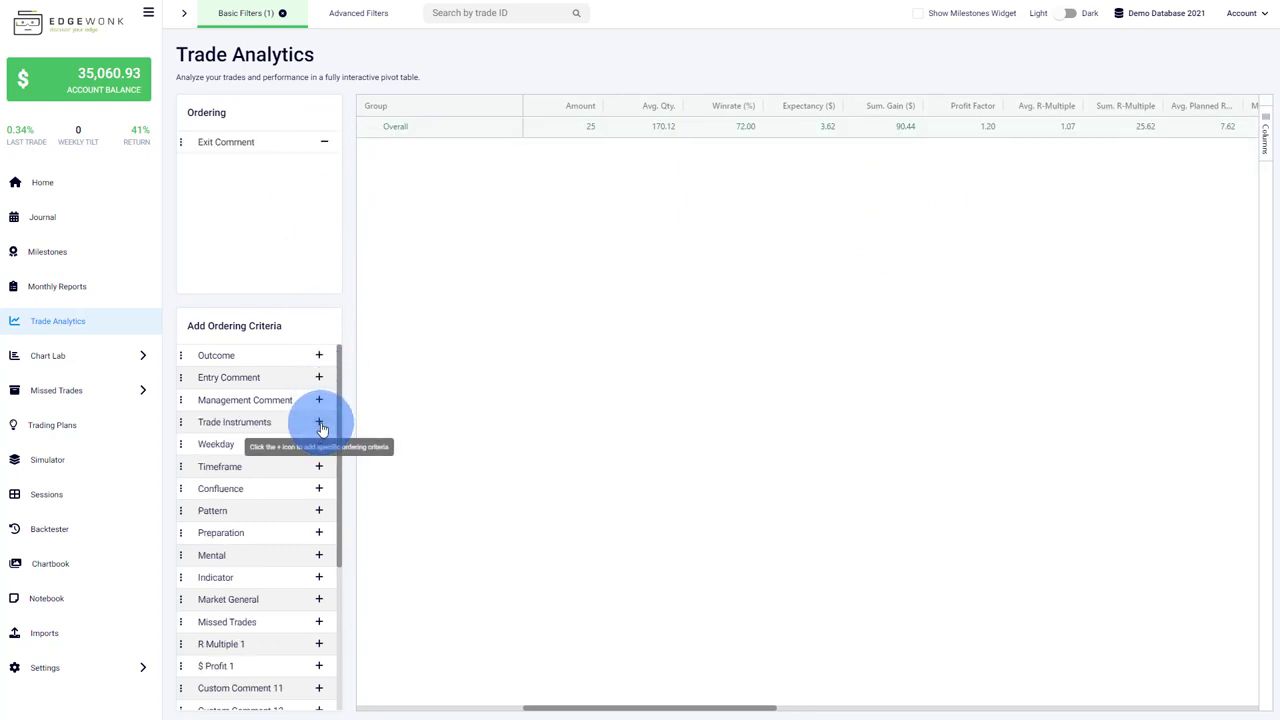
left_click(370, 128)
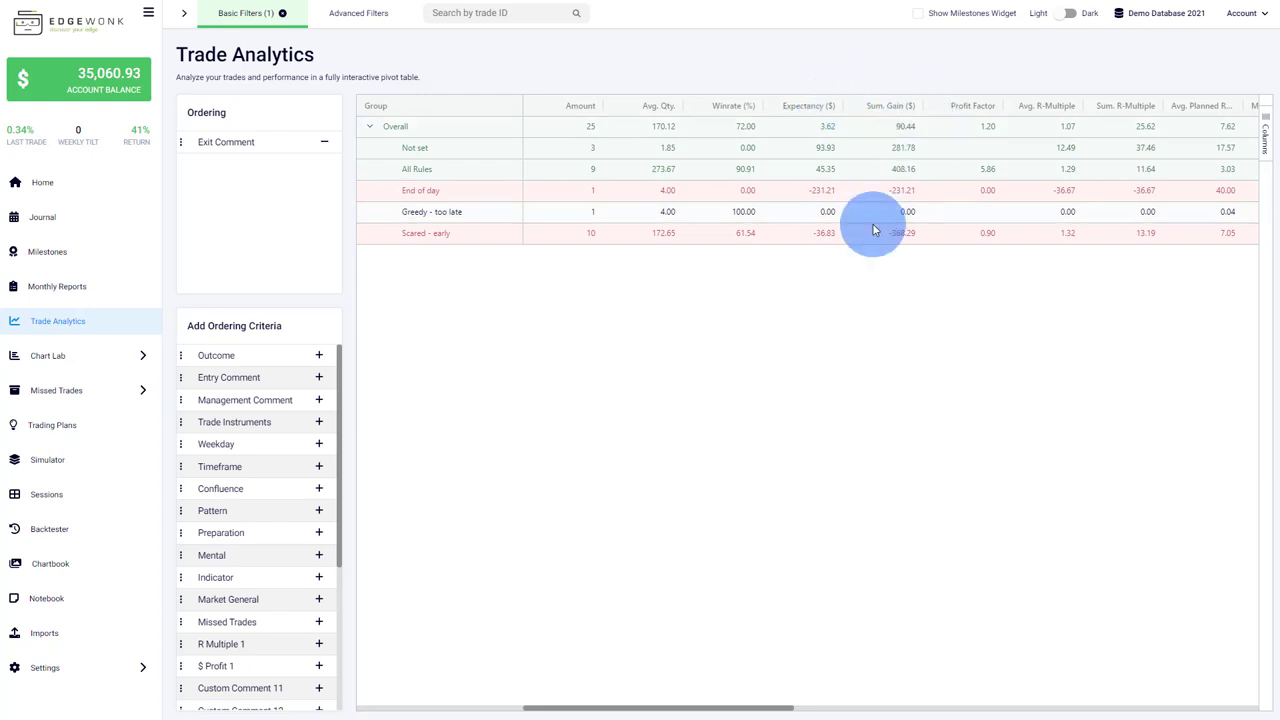
left_click_drag(755, 709, 622, 592)
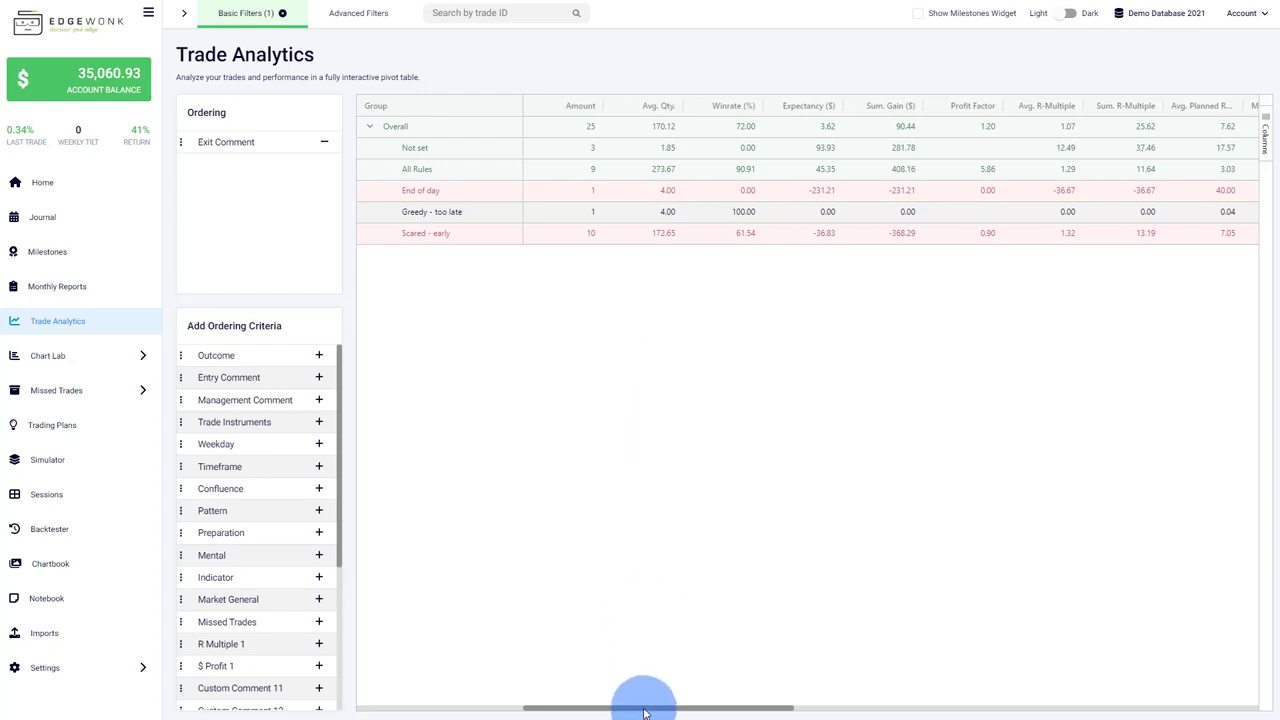
mouse_move(645, 712)
left_mouse_down()
mouse_move(666, 708)
mouse_move(636, 708)
left_mouse_up()
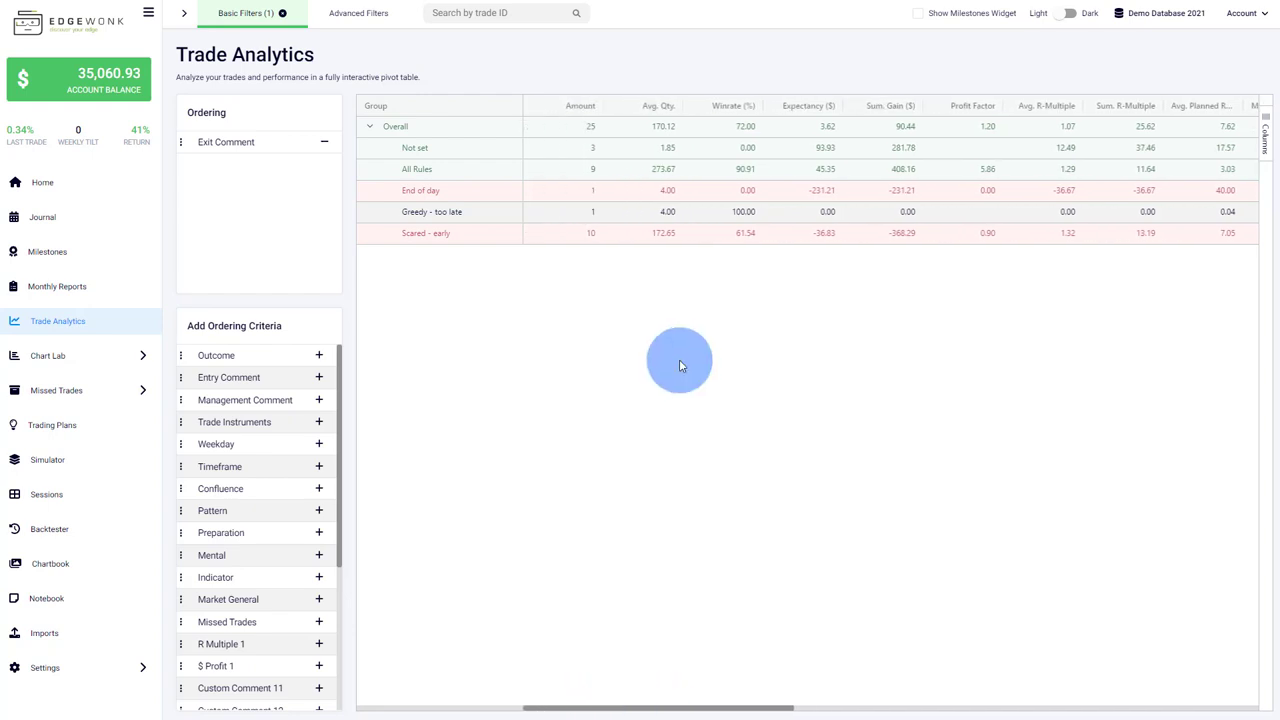